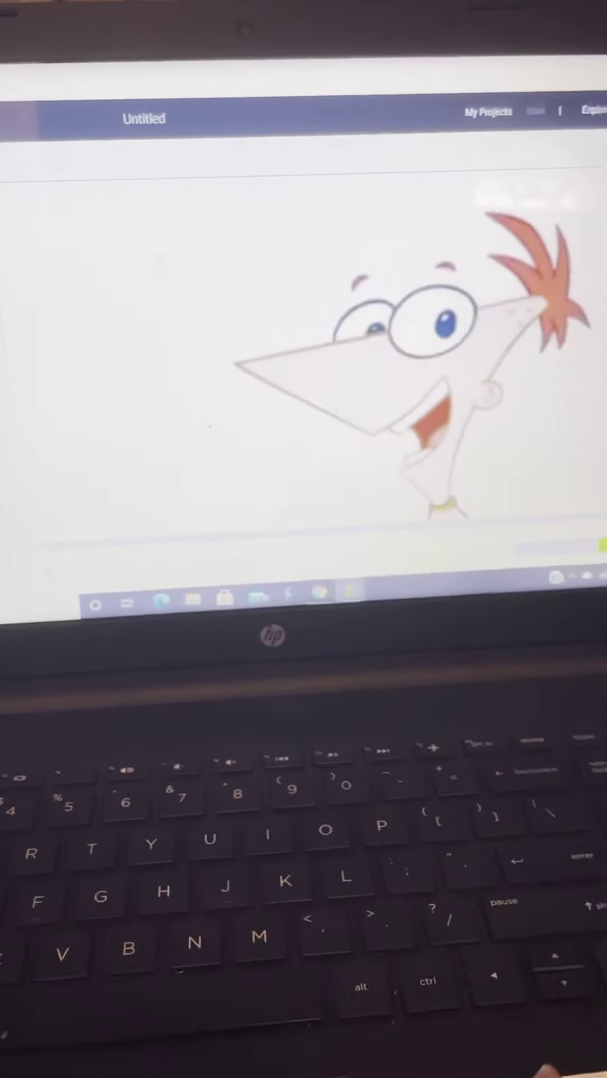
scroll(426, 340, "down", 5)
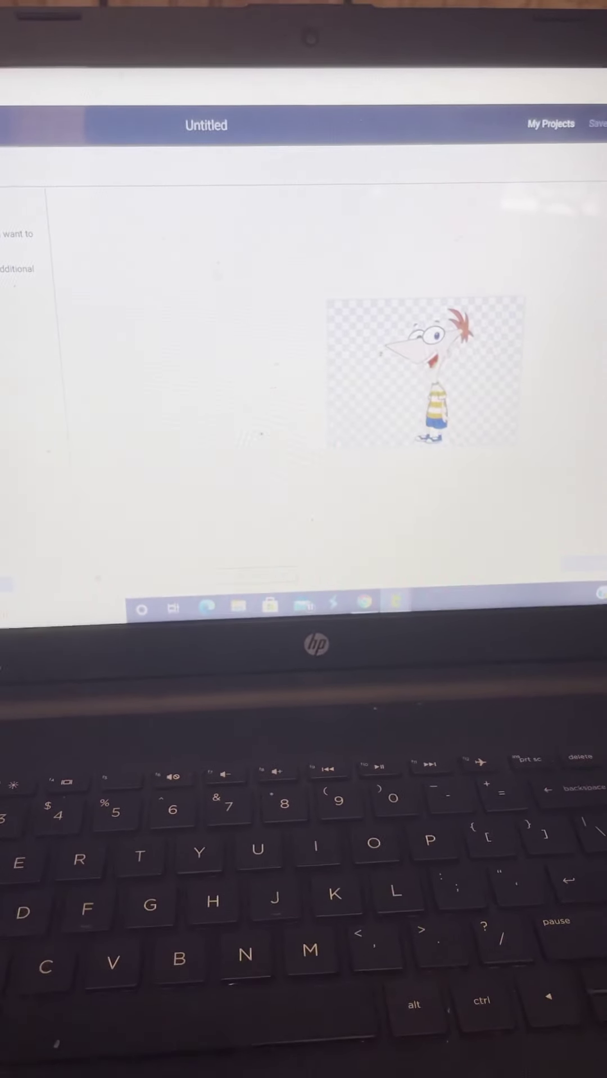
- Save the background-erased Phineas upload as a cut image in recent uploads
left_click(582, 562)
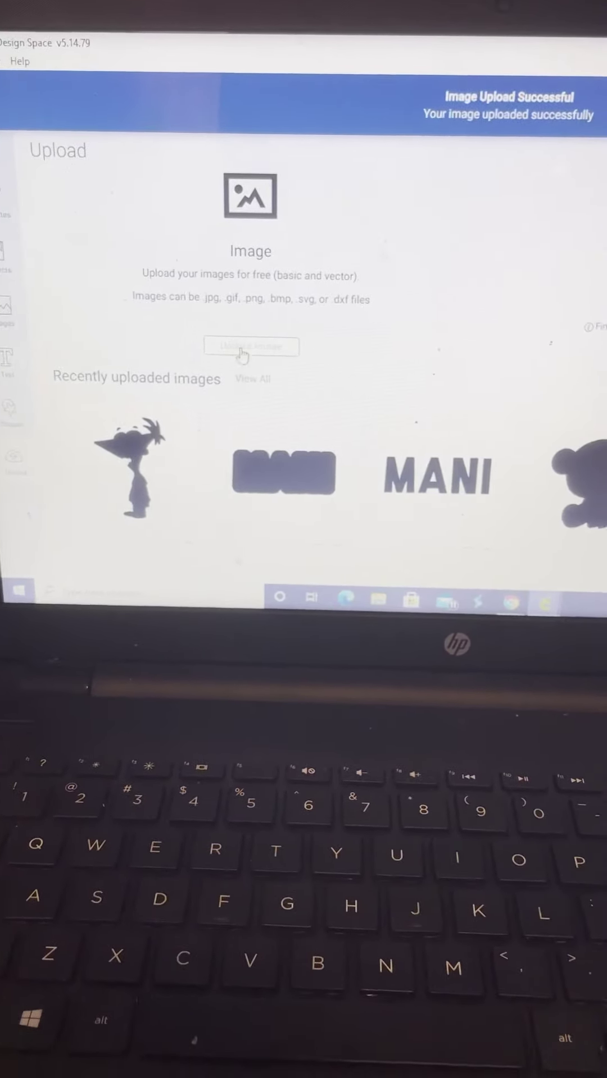
- Upload image0 (3) as a colour image and erase its white background around Phineas
left_click(243, 350)
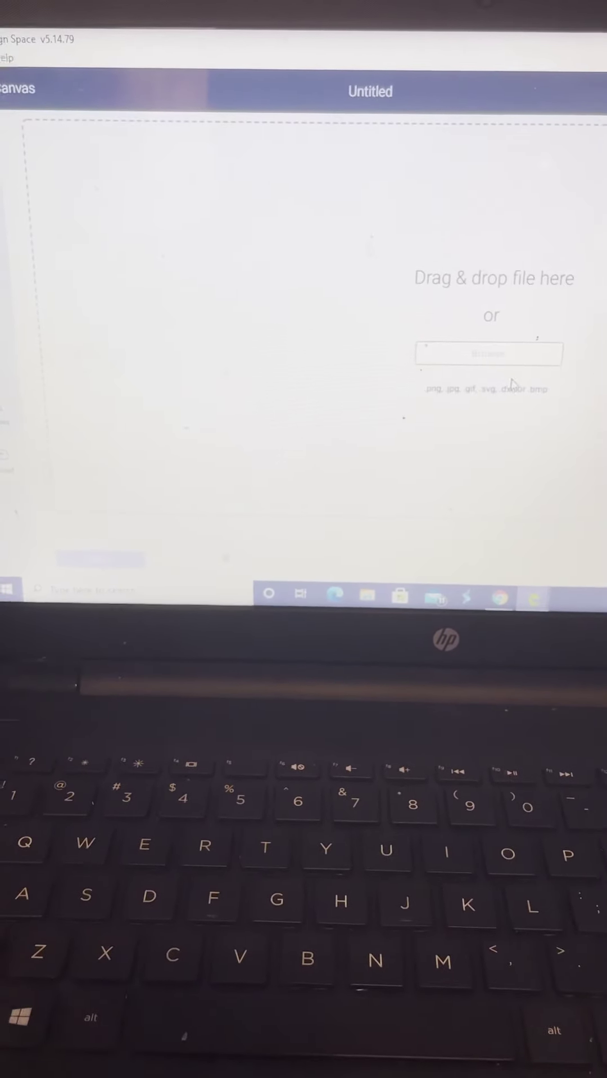
left_click(467, 358)
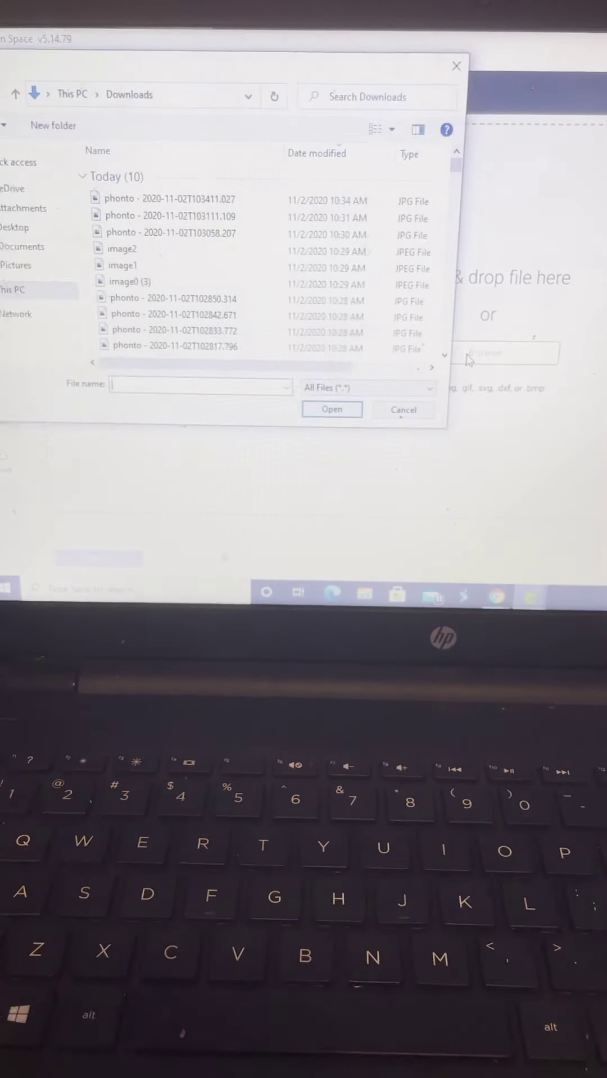
left_click(123, 281)
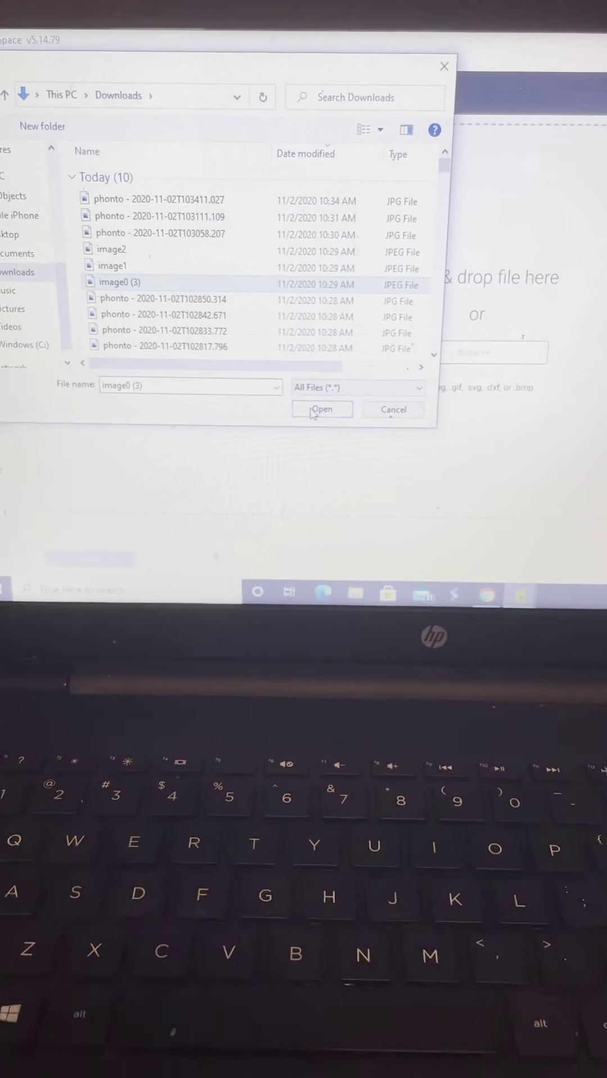
left_click(322, 410)
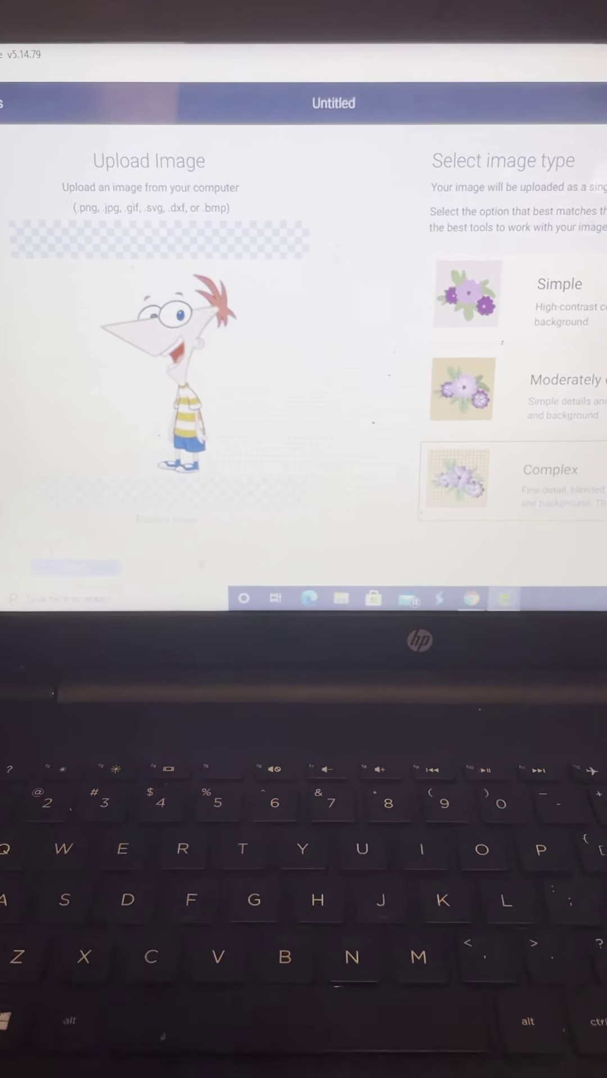
left_click(505, 480)
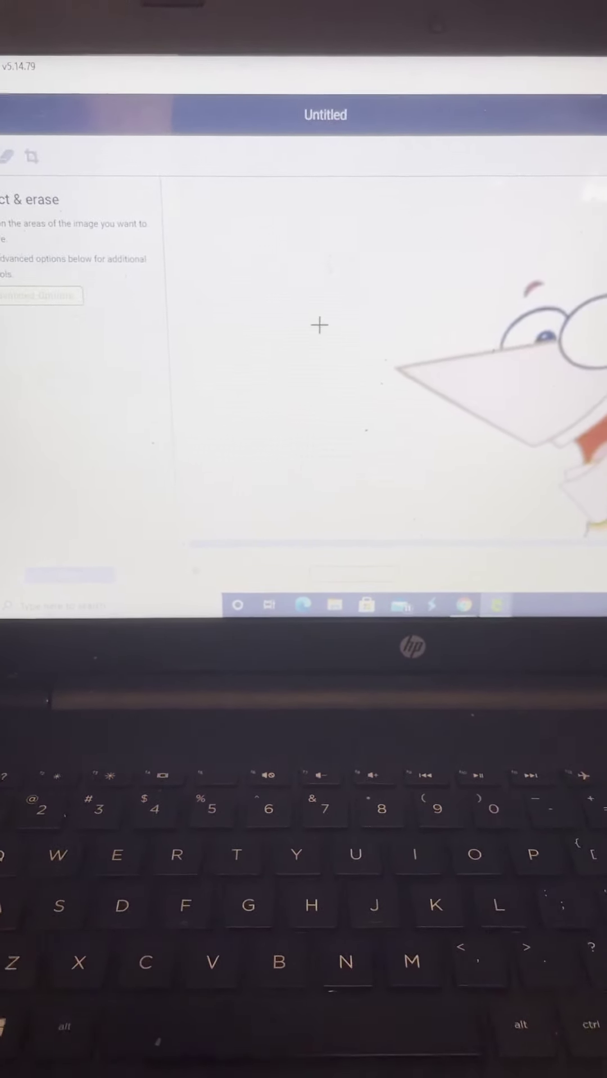
left_click(341, 299)
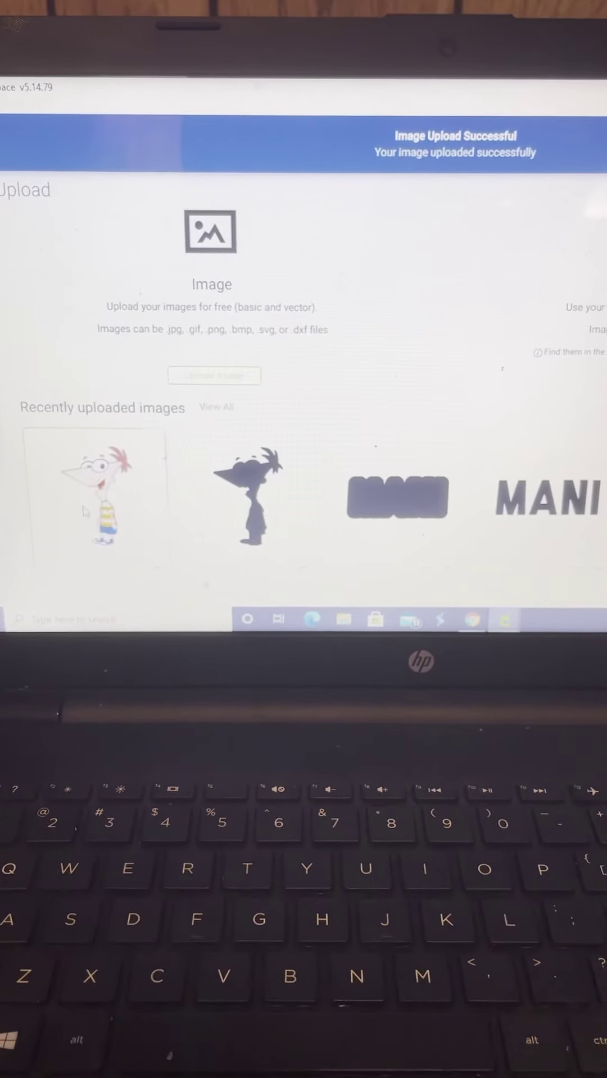
- Add both the colour Phineas and the black silhouette uploads to the canvas
left_click(213, 384)
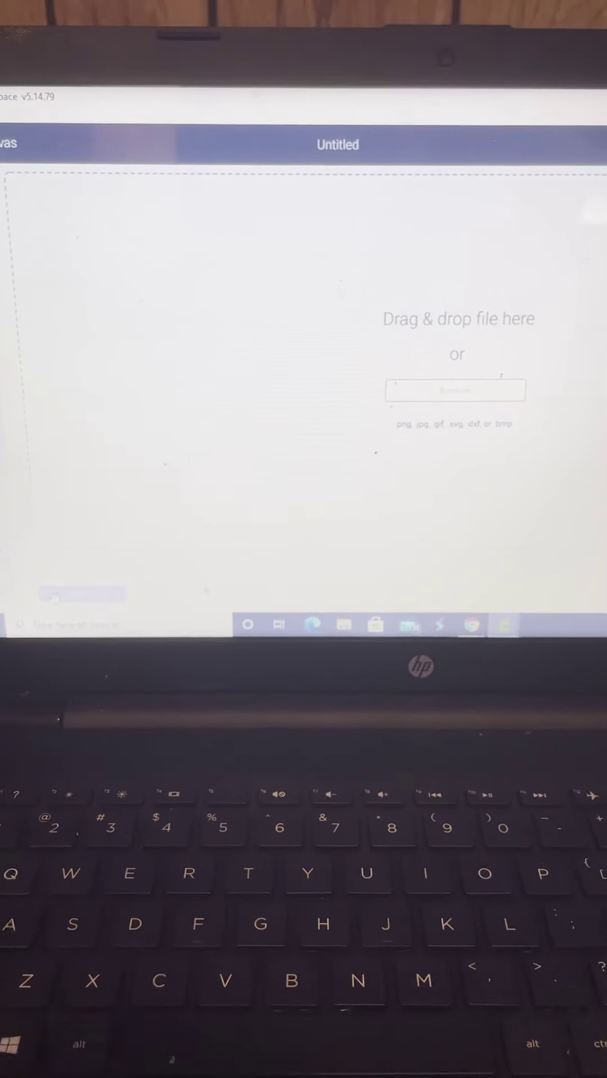
key("Escape")
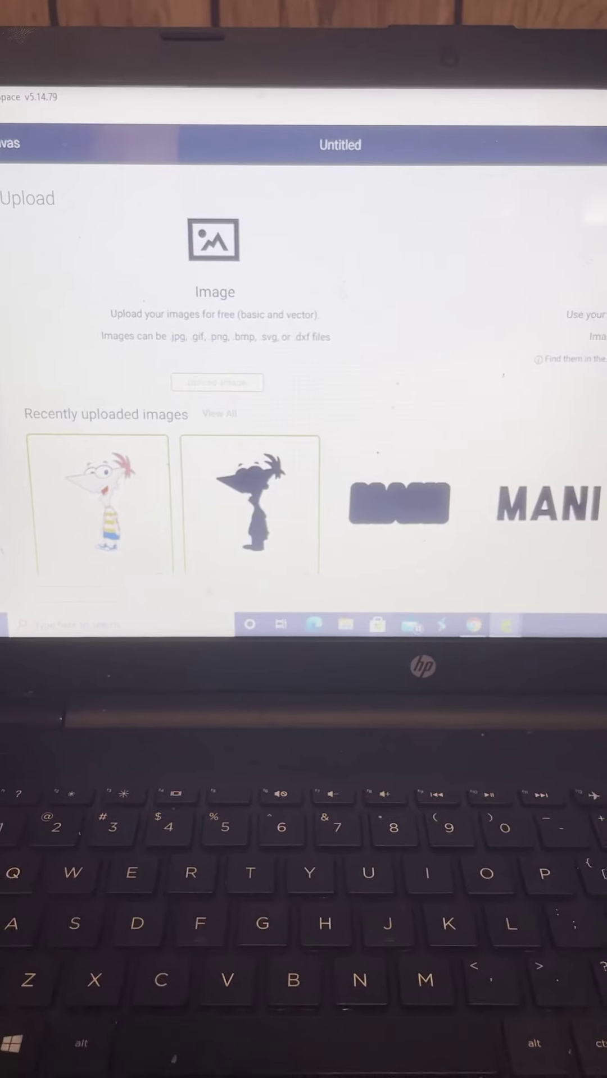
key("Escape")
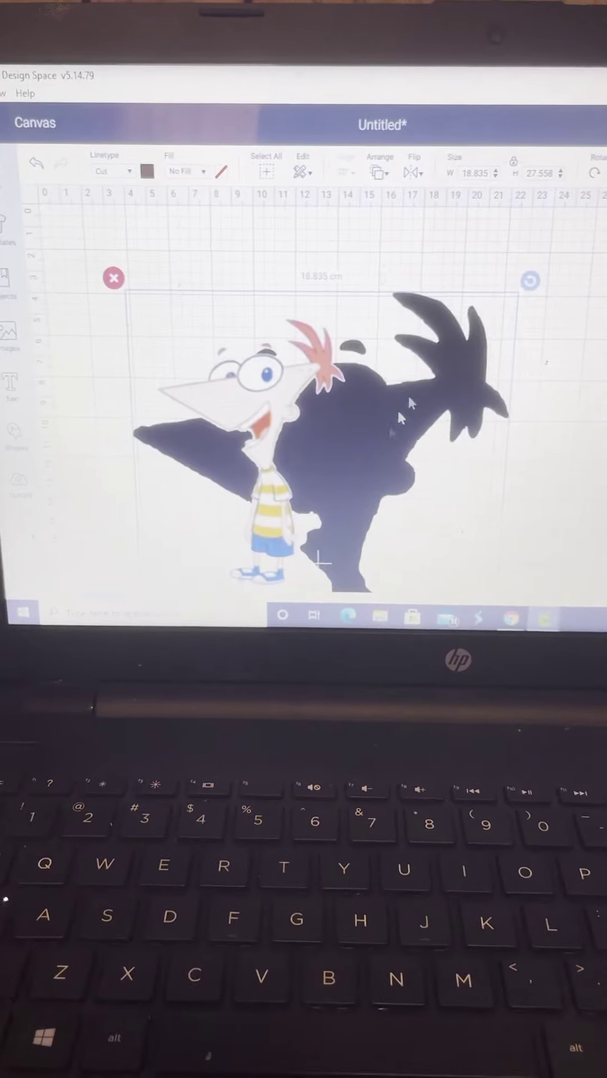
- Pull the black silhouette off Phineas, scale it down, and park it top-left
mouse_move(384, 450)
left_mouse_down()
mouse_move(460, 358)
mouse_move(455, 505)
left_mouse_up()
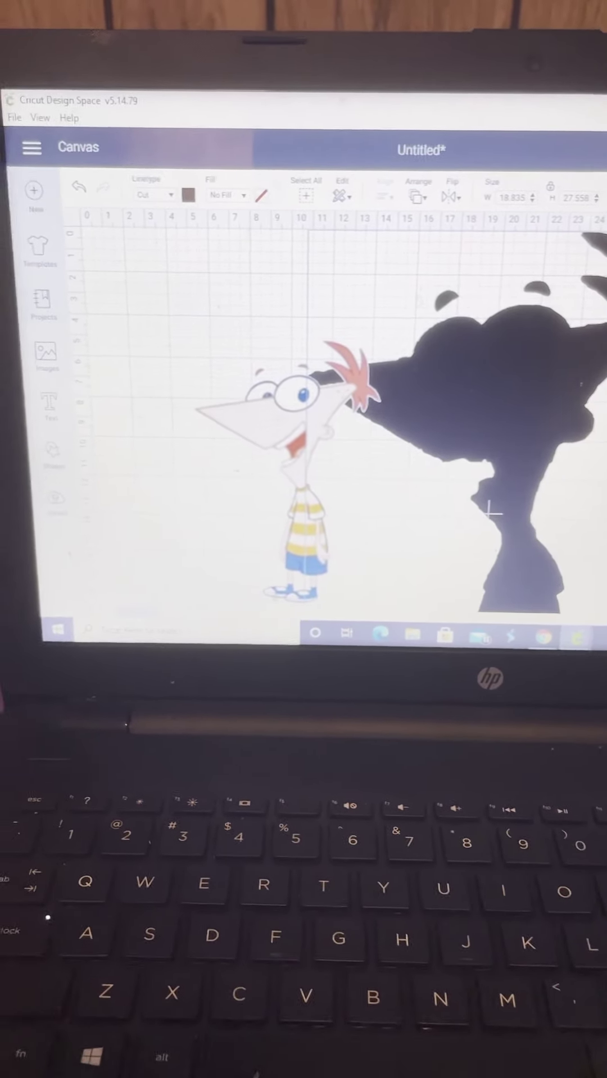
scroll(480, 503, "down", 3)
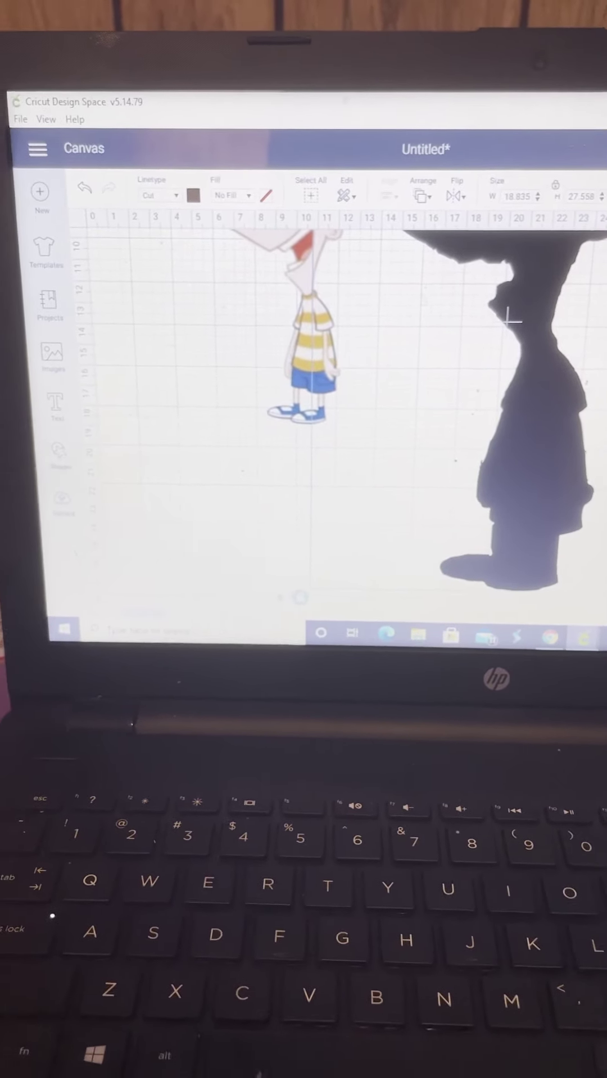
mouse_move(505, 573)
left_mouse_down()
mouse_move(438, 404)
mouse_move(404, 291)
left_mouse_up()
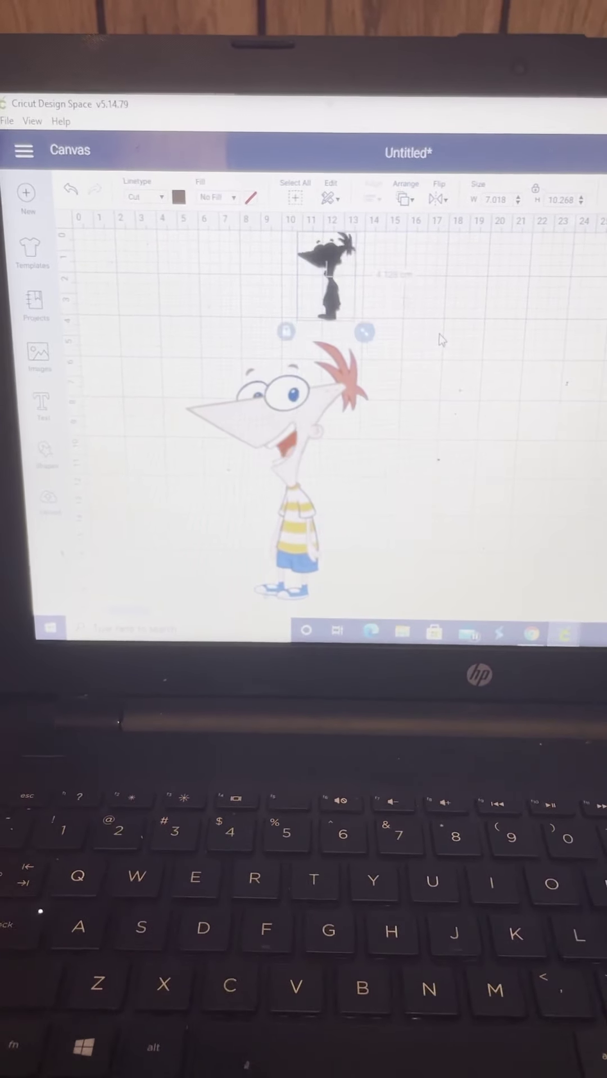
left_click_drag(365, 334, 421, 389)
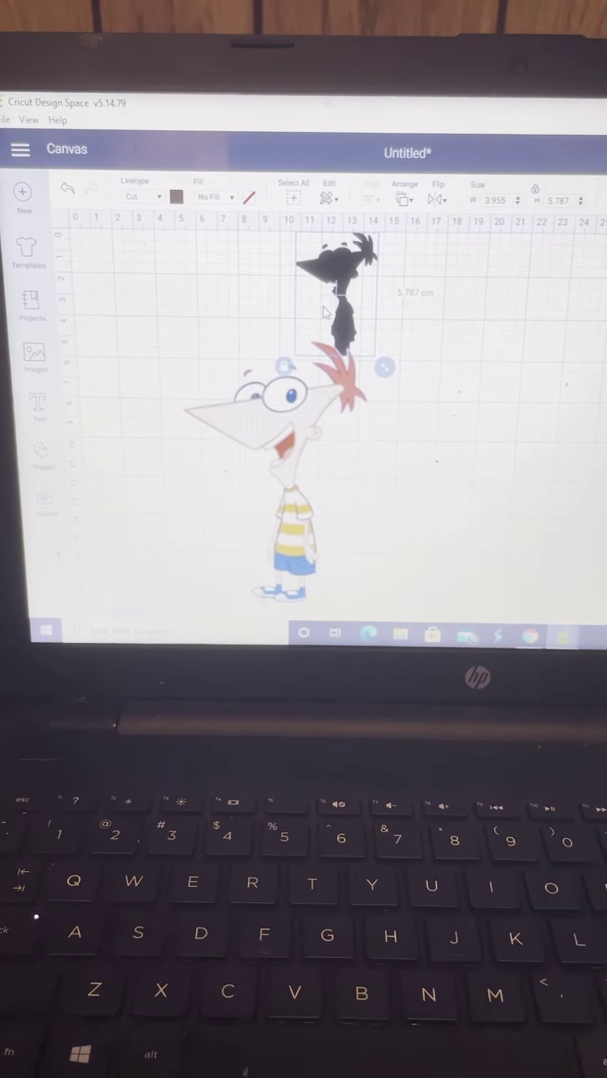
left_click_drag(255, 331, 109, 373)
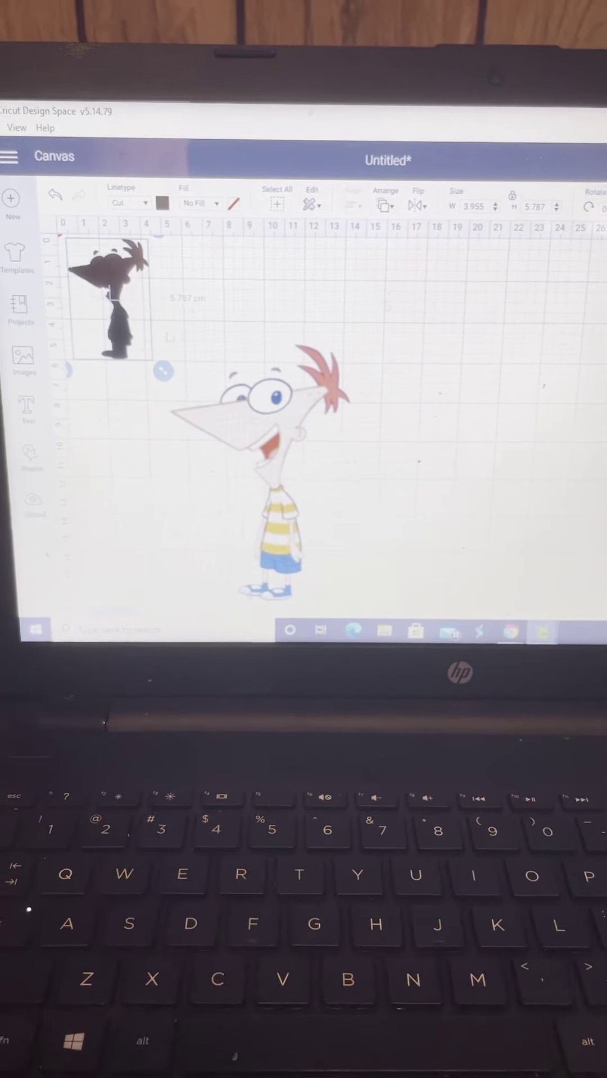
left_click(253, 421)
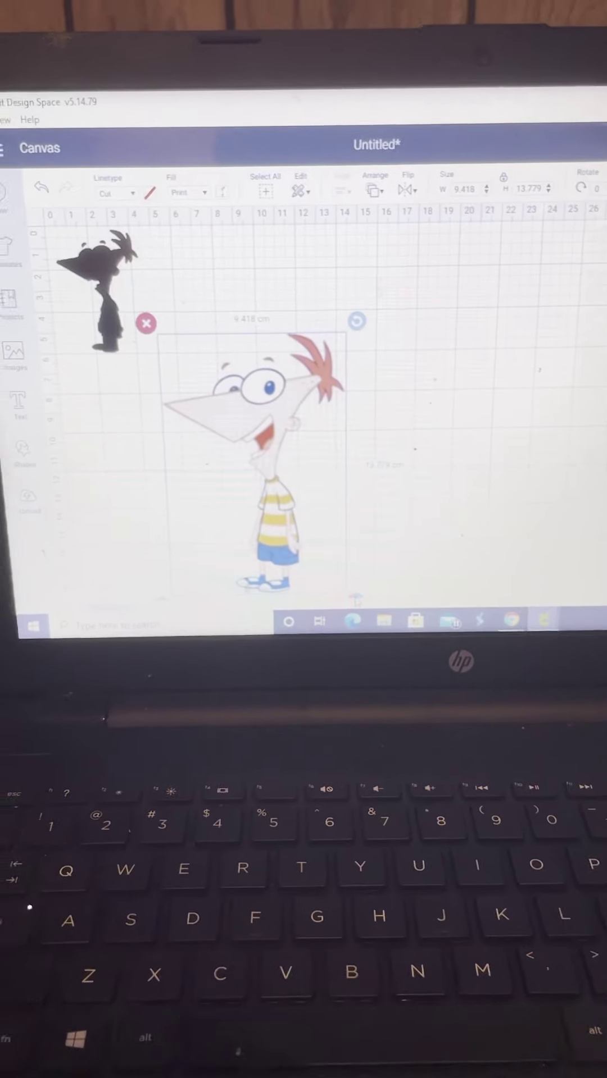
- Shrink the colour Phineas to match the silhouette, then return to uploaded images
left_click_drag(339, 595, 237, 469)
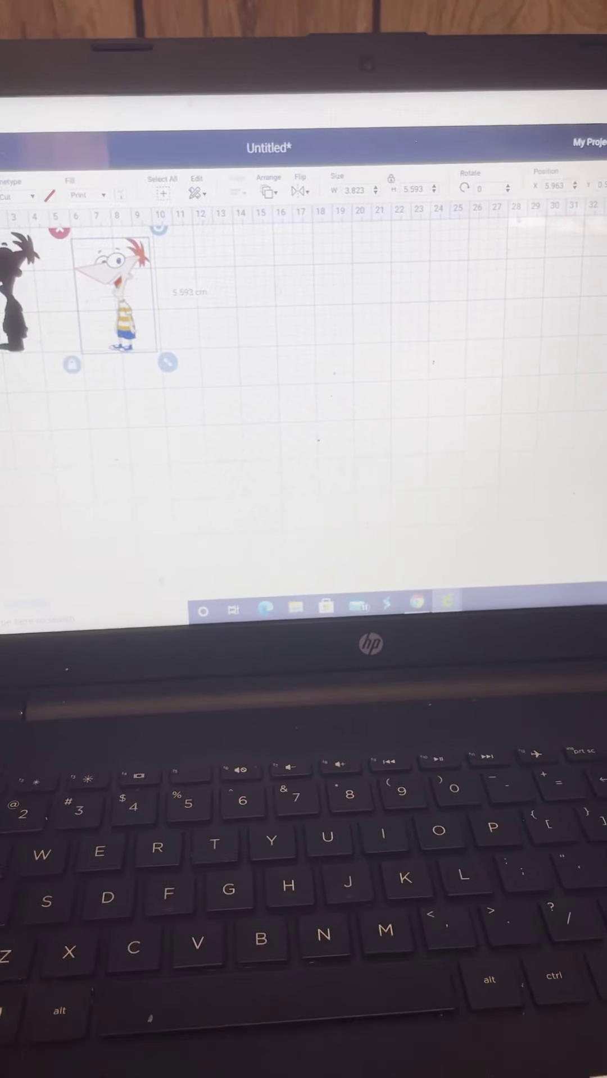
left_click(8, 505)
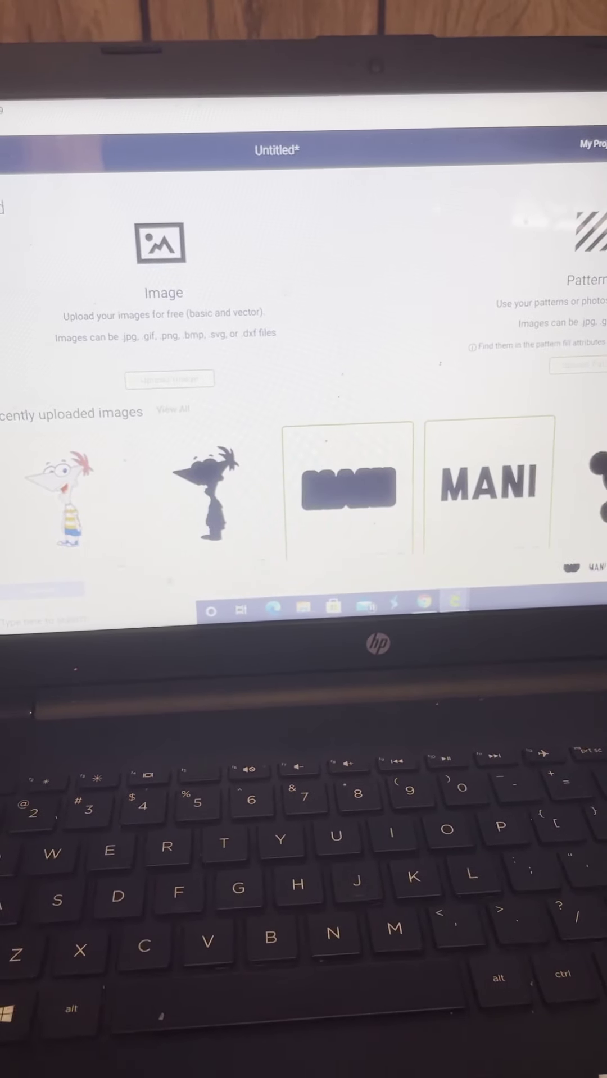
- Place the notched shape and MANI uploads, shrinking the shape into a small base
key("Escape")
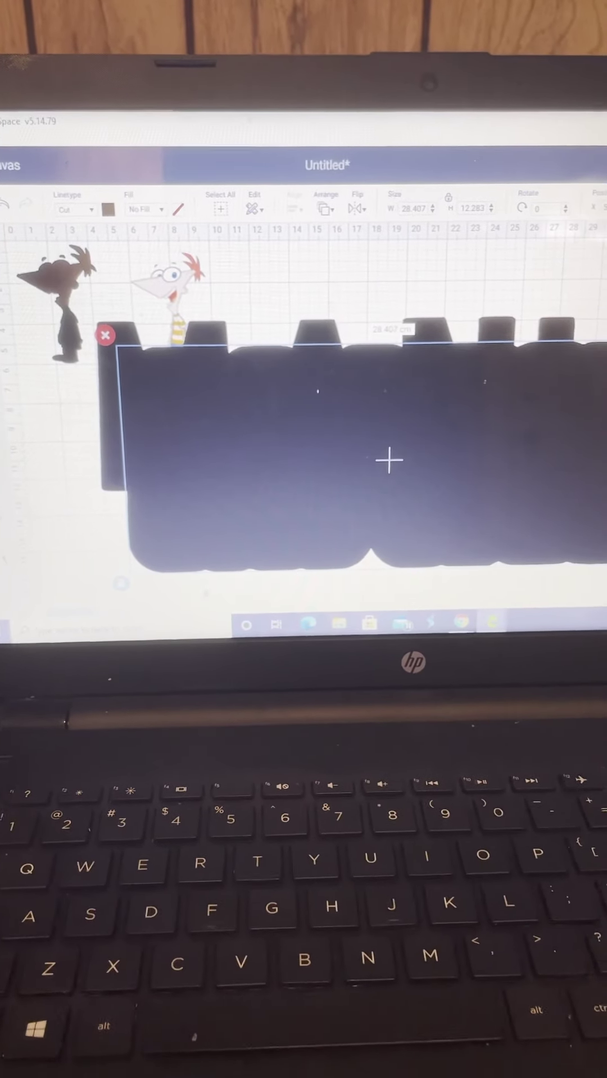
left_click_drag(603, 581, 497, 527)
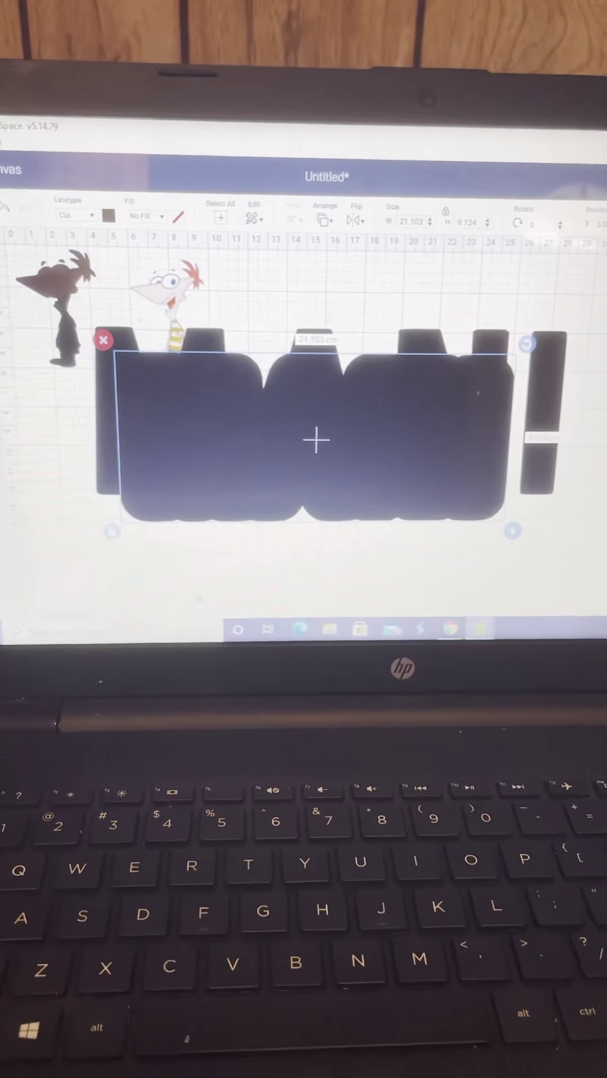
left_click_drag(512, 532, 177, 386)
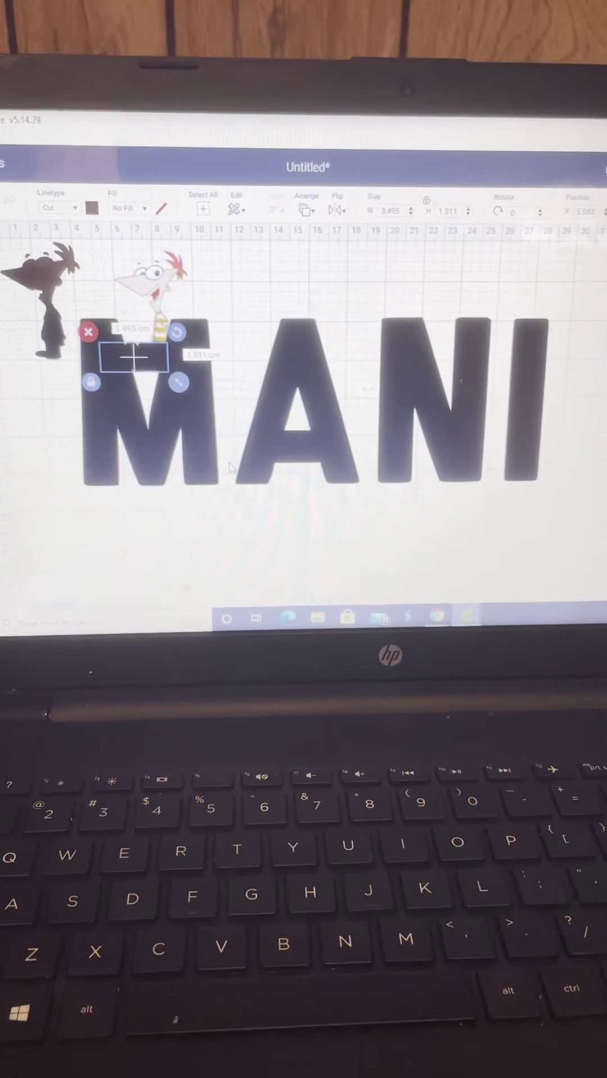
- Move MANI lower and set the small black base beneath the silhouette
left_click_drag(253, 421, 312, 539)
left_click_drag(135, 379, 232, 586)
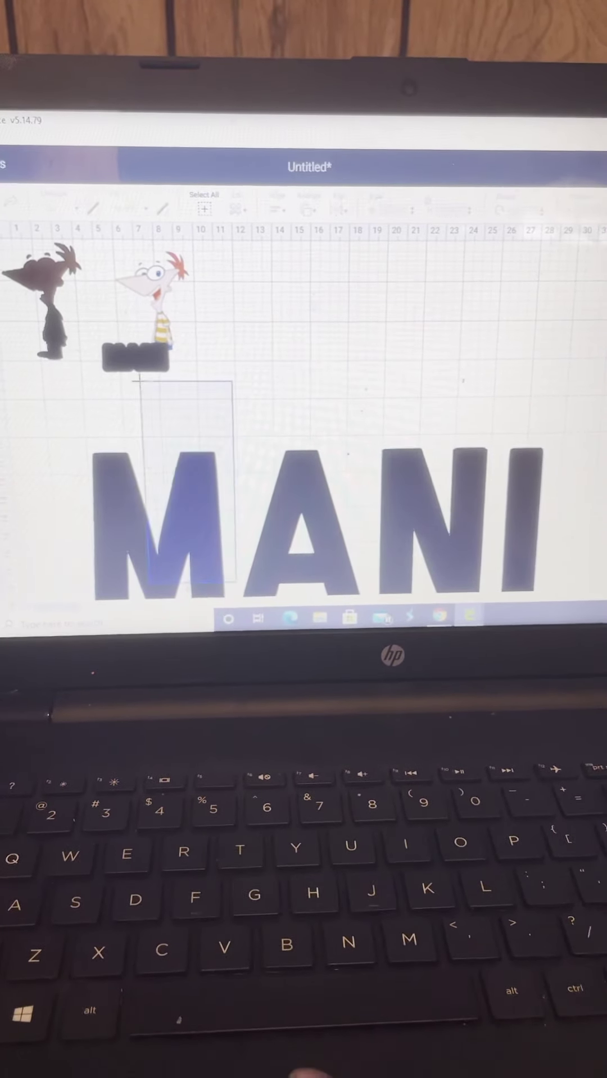
left_click_drag(135, 356, 60, 381)
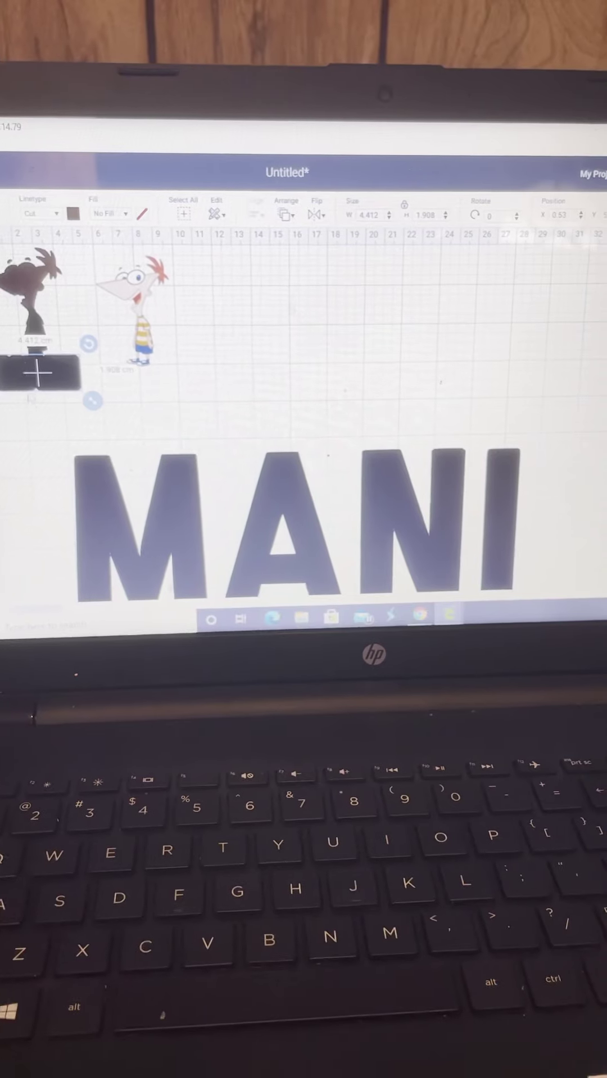
left_click(29, 407)
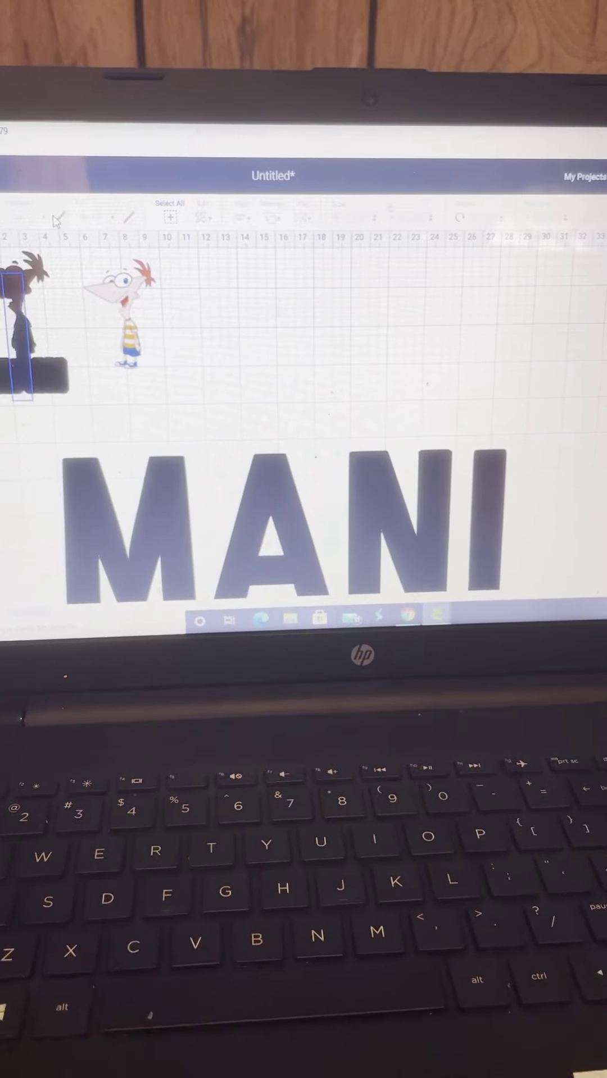
left_click(21, 328)
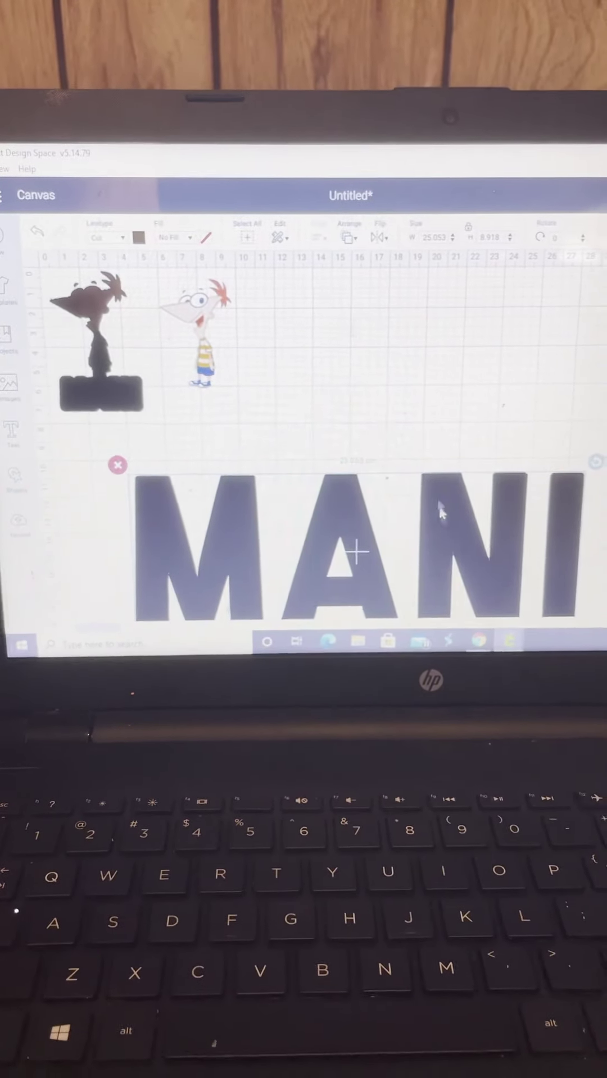
- Move MANI up toward the characters, fill it yellow, and scale it down
left_click_drag(448, 532, 449, 443)
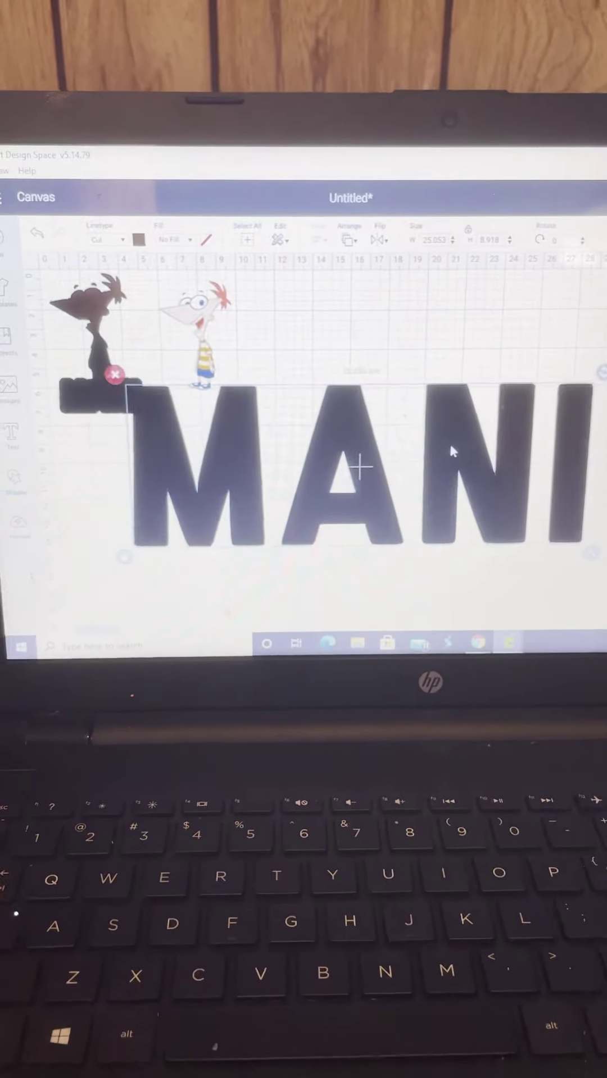
left_click(127, 239)
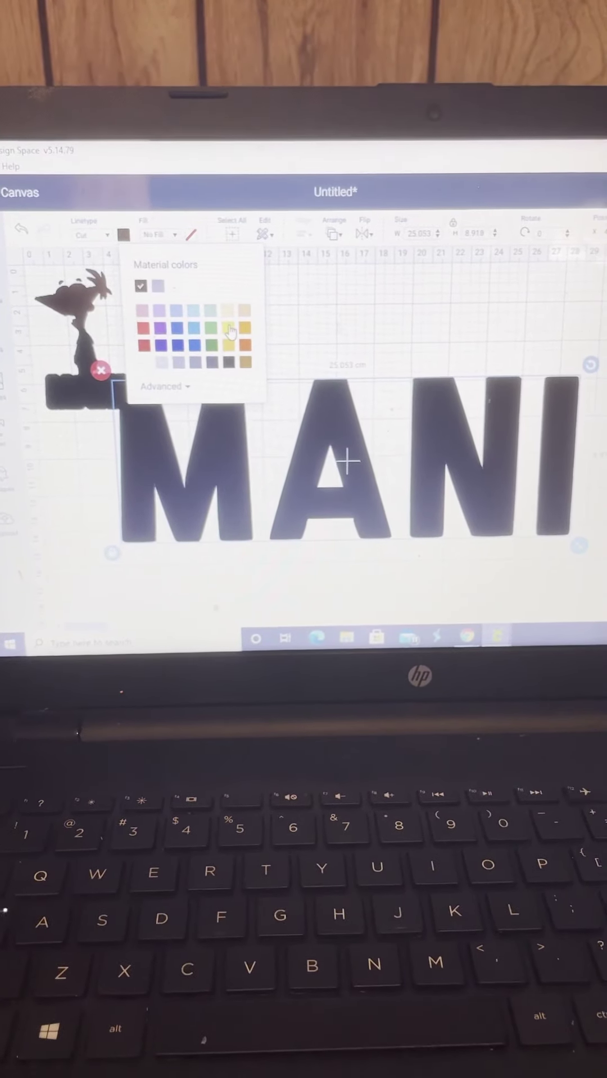
left_click(229, 327)
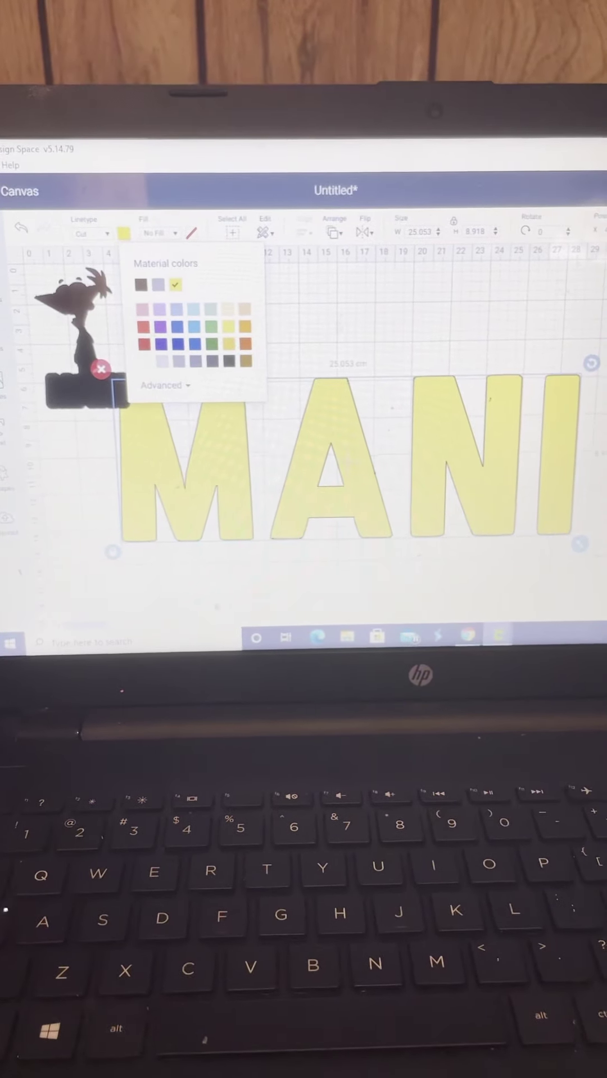
mouse_move(580, 544)
left_mouse_down()
mouse_move(426, 510)
mouse_move(229, 440)
left_mouse_up()
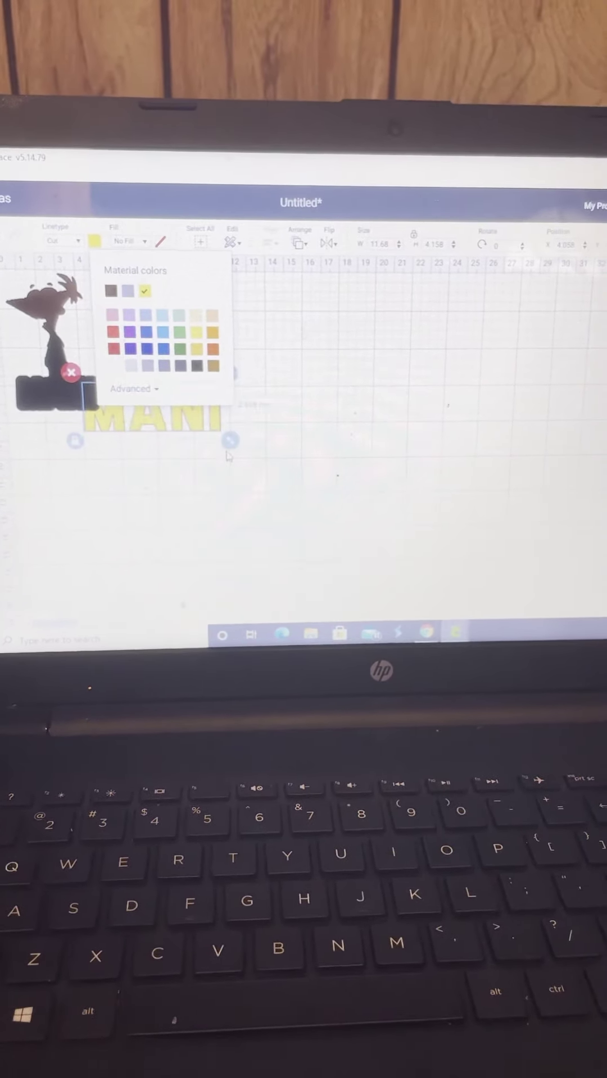
- Shrink the yellow MANI to label size and place it over the black shadow
left_click_drag(229, 440, 198, 423)
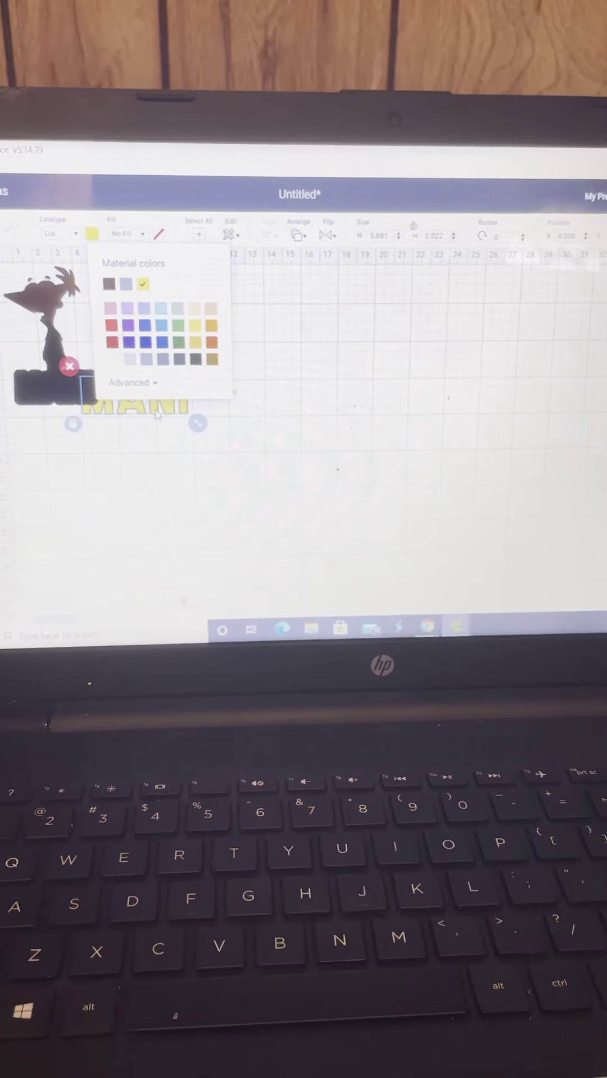
left_click(154, 469)
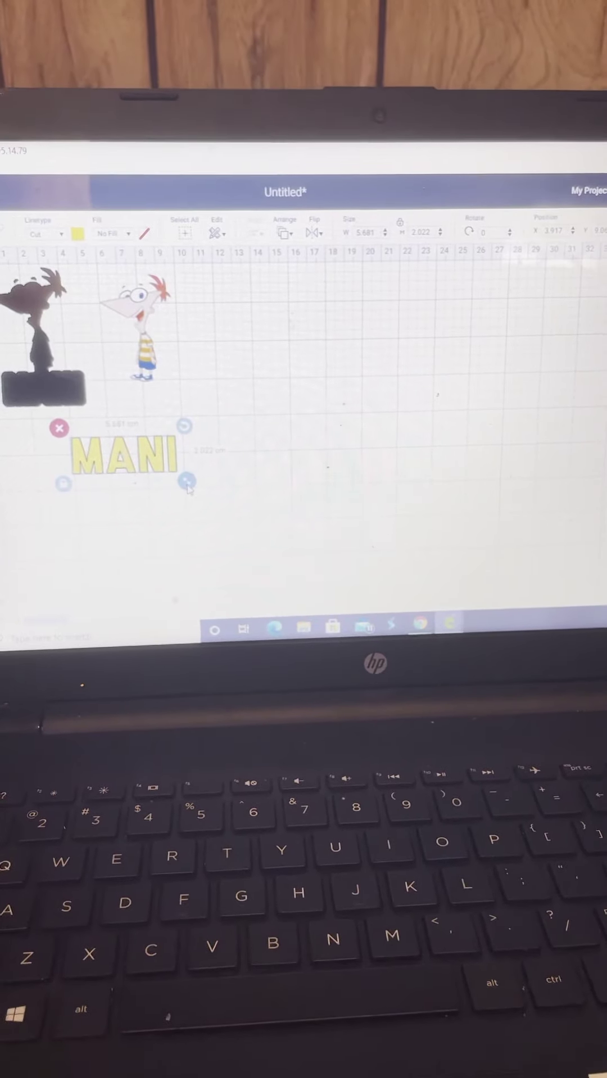
mouse_move(187, 482)
left_mouse_down()
mouse_move(140, 472)
mouse_move(147, 473)
left_mouse_up()
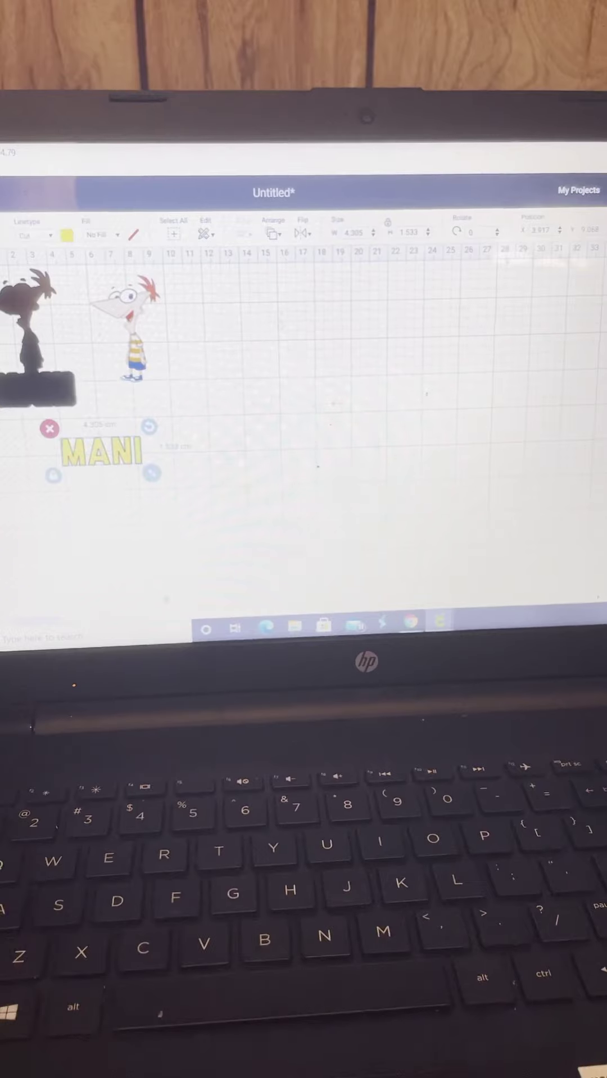
mouse_move(99, 452)
left_mouse_down()
mouse_move(122, 474)
mouse_move(51, 389)
left_mouse_up()
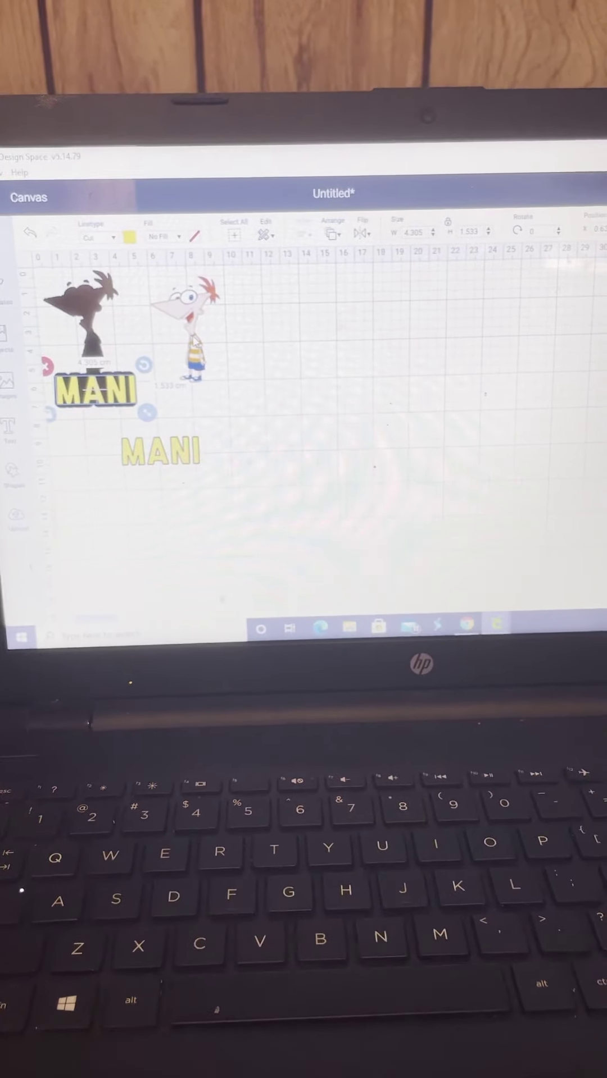
- Duplicate the black silhouette together with its base
mouse_move(172, 333)
left_mouse_down()
mouse_move(72, 321)
mouse_move(157, 329)
left_mouse_up()
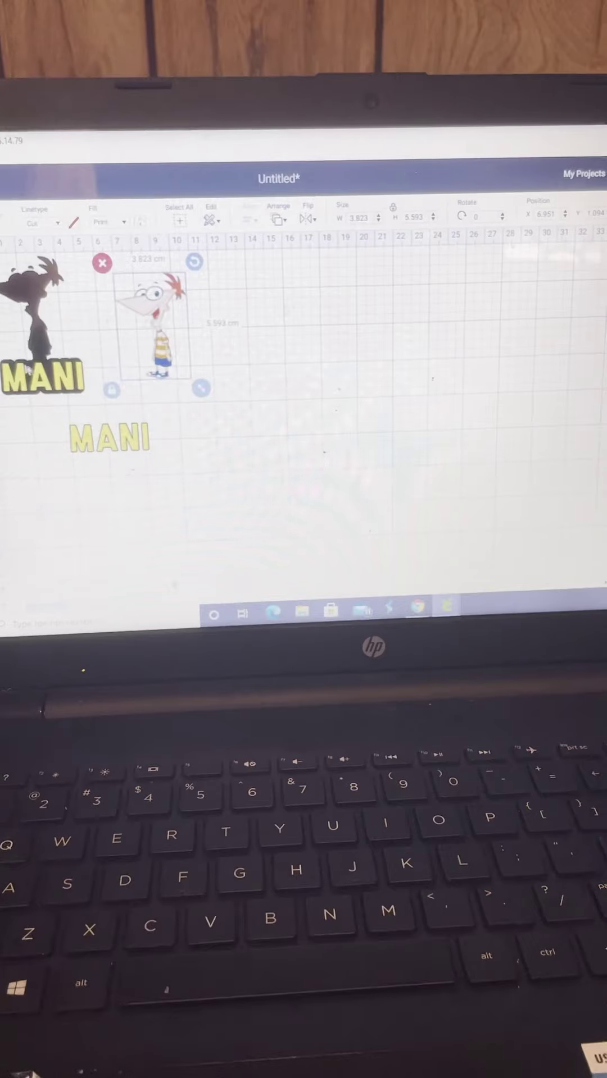
right_click(110, 437)
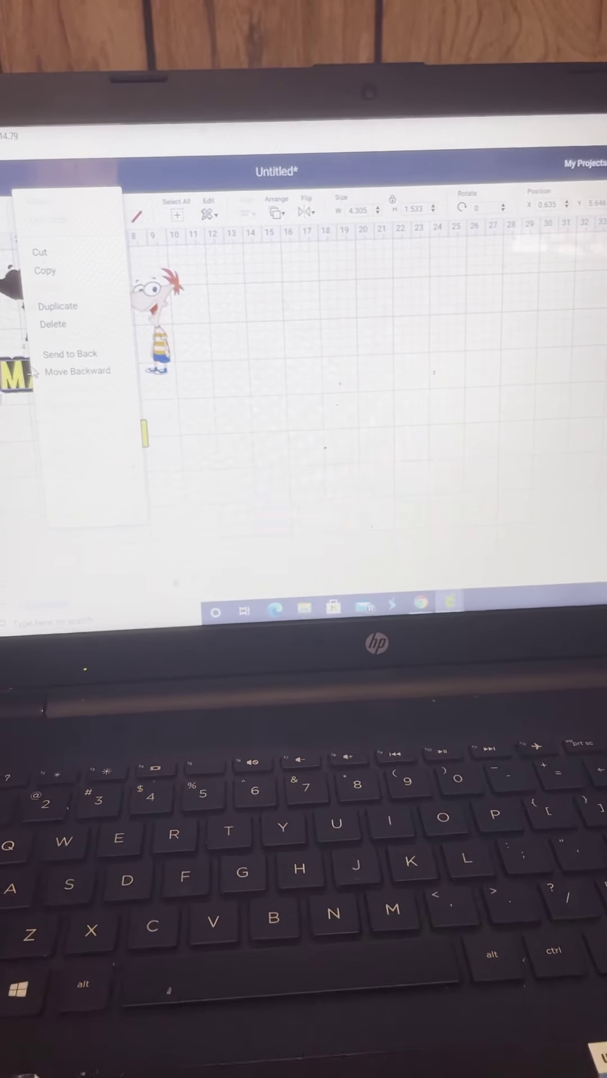
key("Escape")
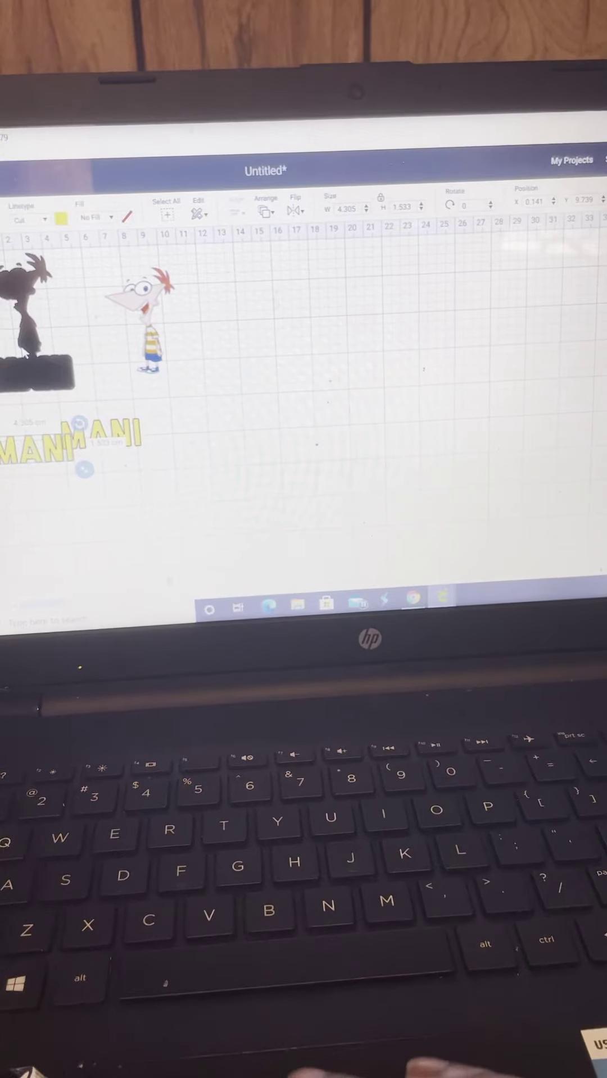
left_click(34, 329)
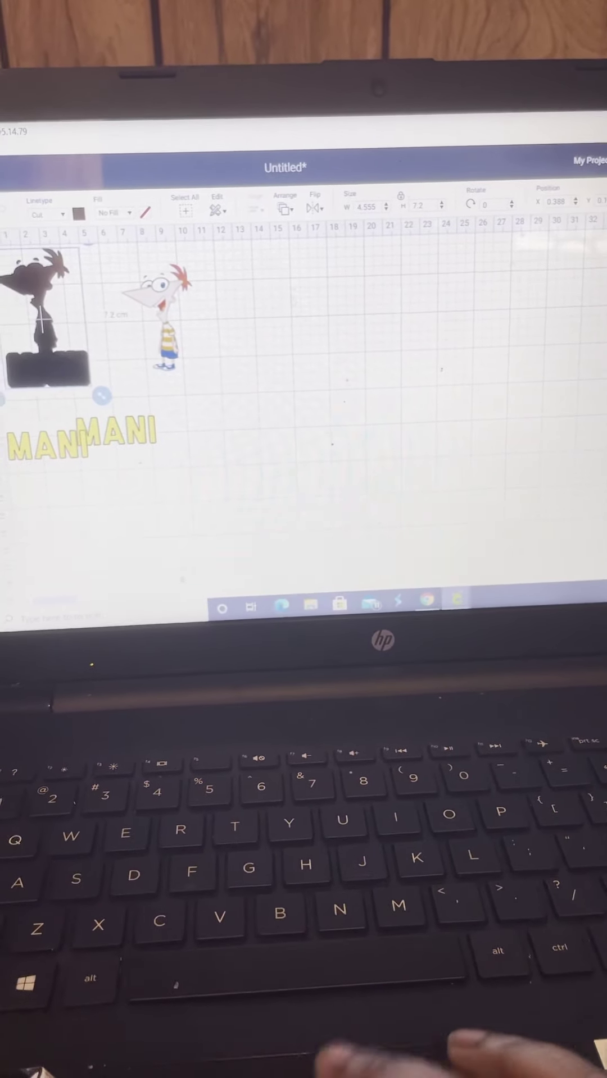
key("ctrl+v")
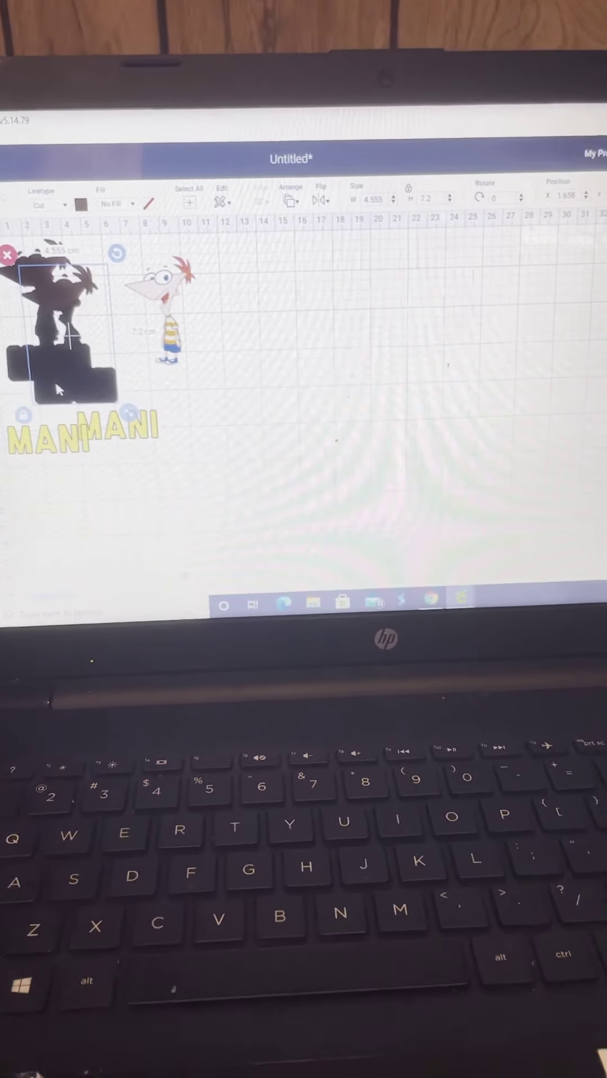
- Move the duplicate silhouette right, reposition Phineas, and set a MANI copy on the right base
left_click_drag(55, 381, 314, 395)
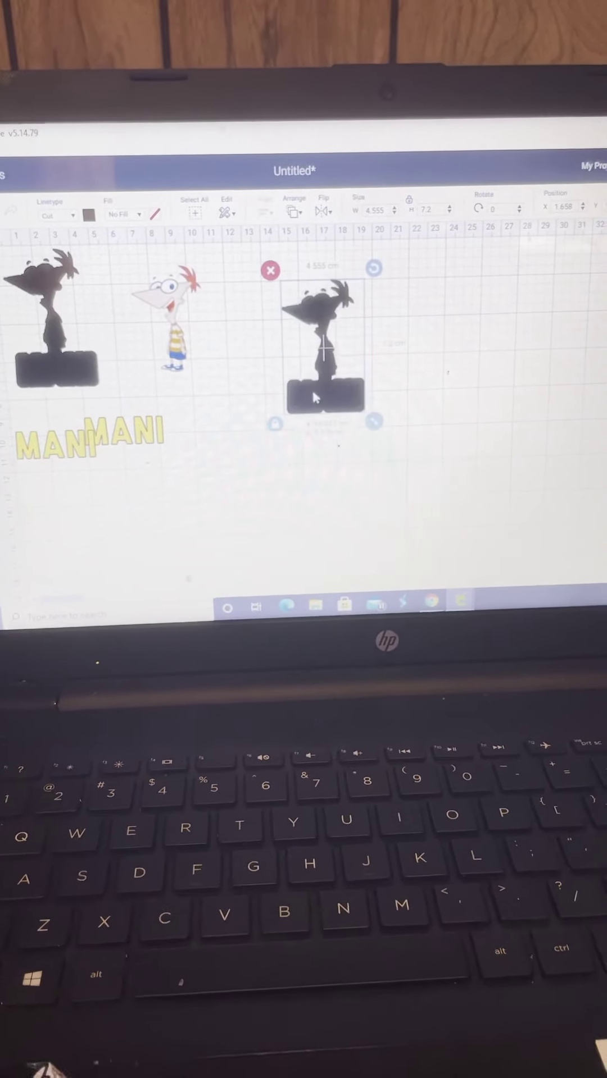
left_click(172, 320)
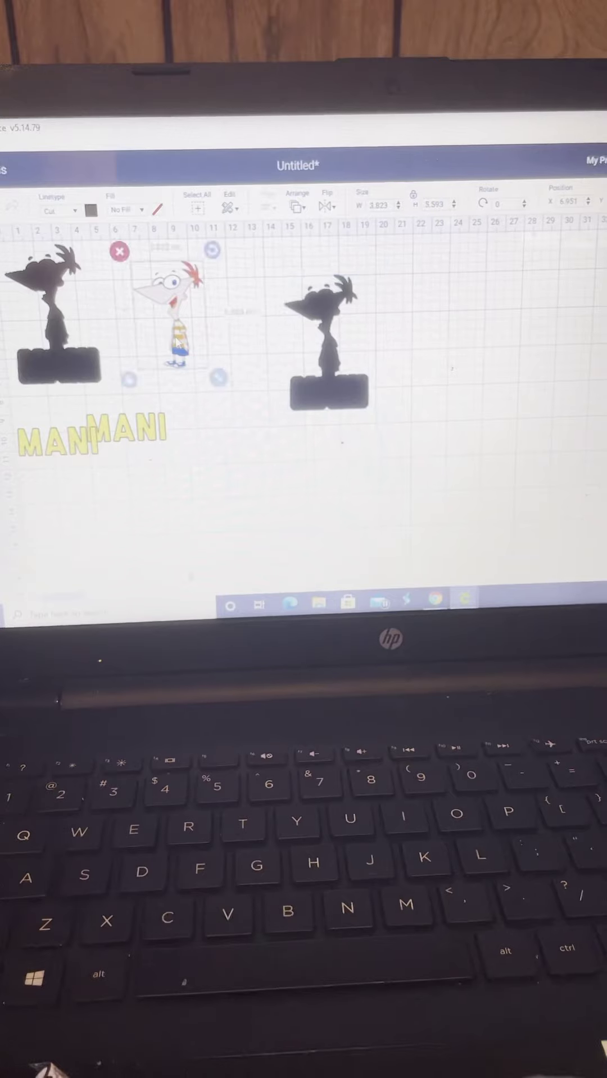
left_click_drag(173, 321, 46, 396)
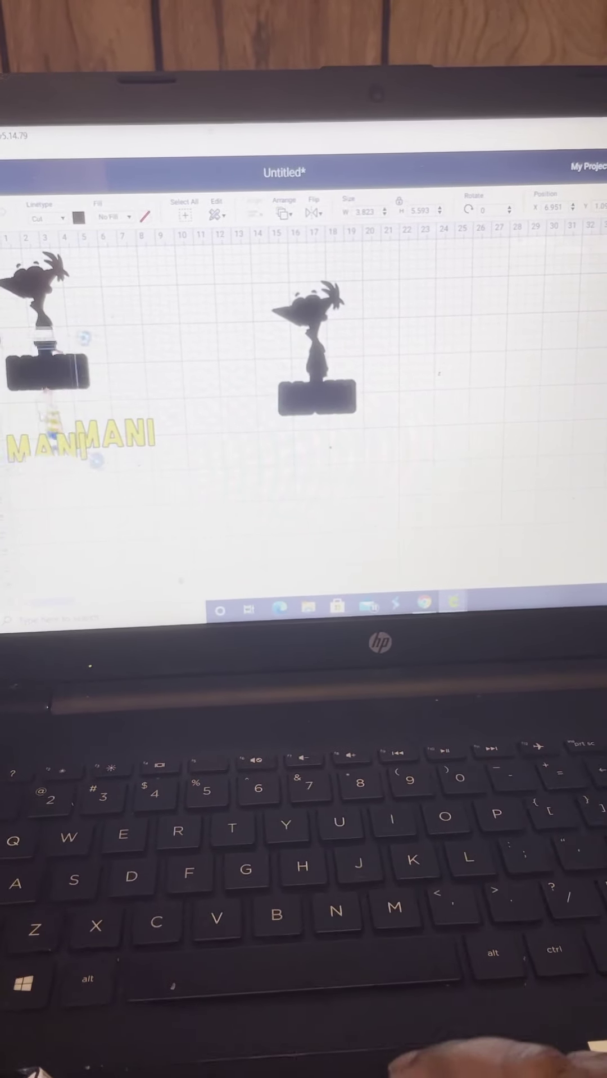
left_click_drag(46, 380, 164, 354)
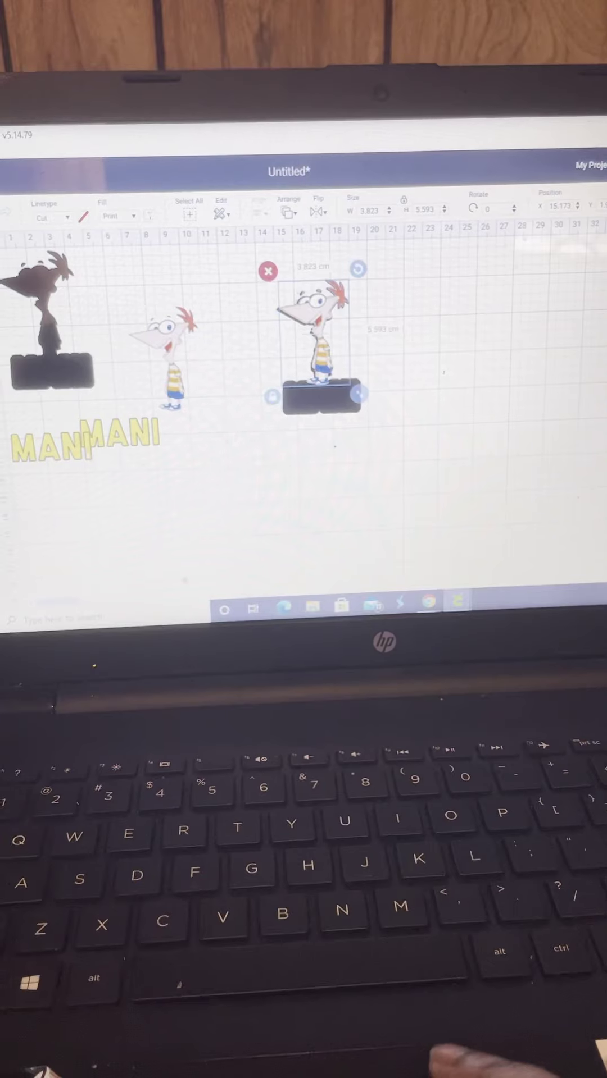
left_click_drag(78, 442, 321, 404)
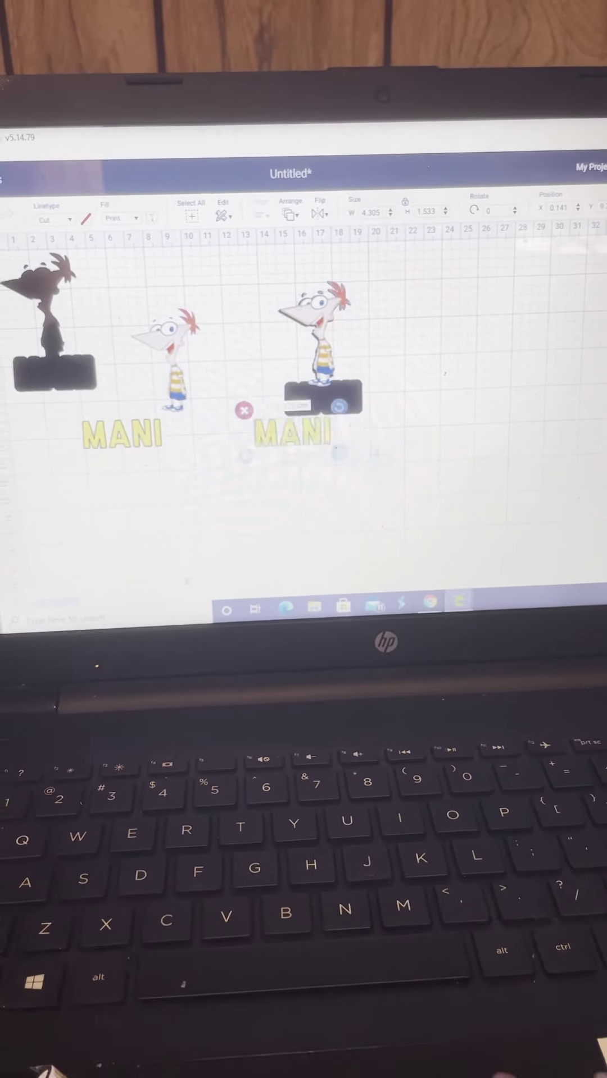
- Undo the stray move, align yellow MANI over the right base's shadow, and park the spare lower left
key("ctrl+z")
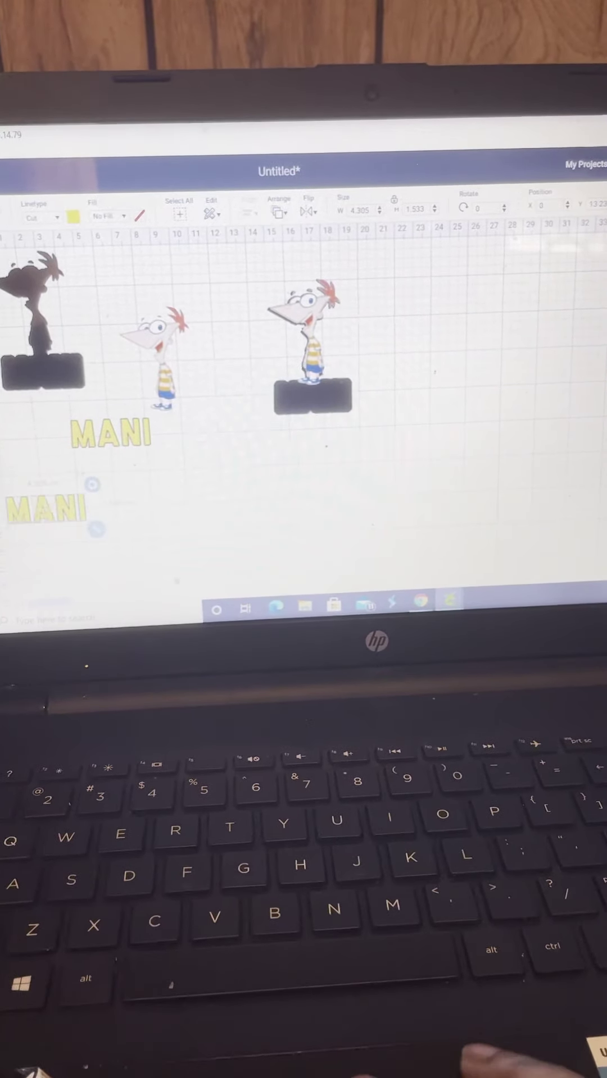
mouse_move(110, 434)
left_mouse_down()
mouse_move(312, 394)
mouse_move(341, 434)
left_mouse_up()
left_click(312, 394)
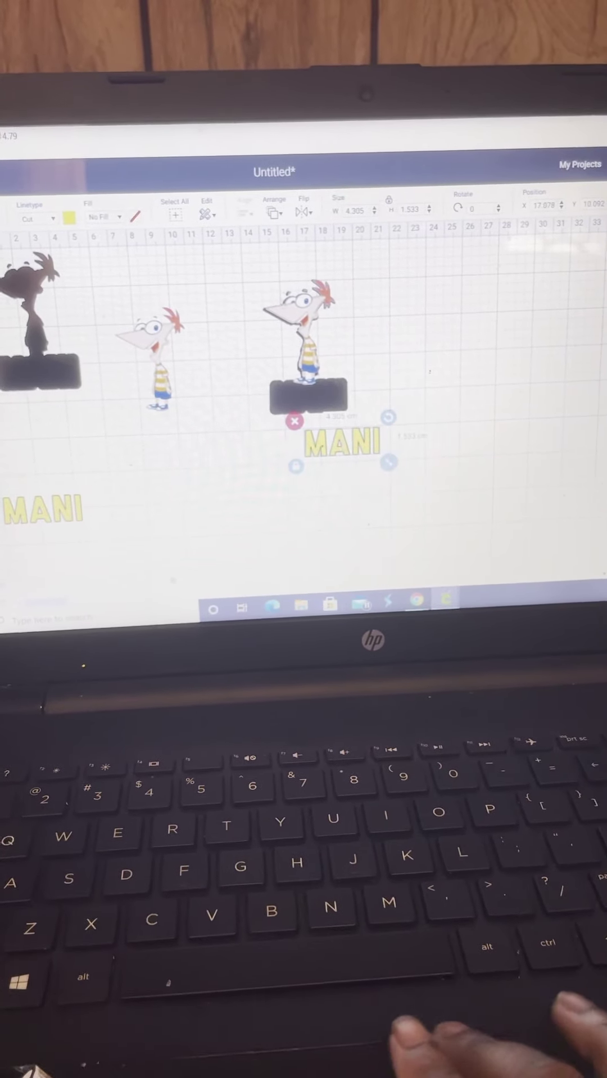
left_click_drag(340, 441, 362, 461)
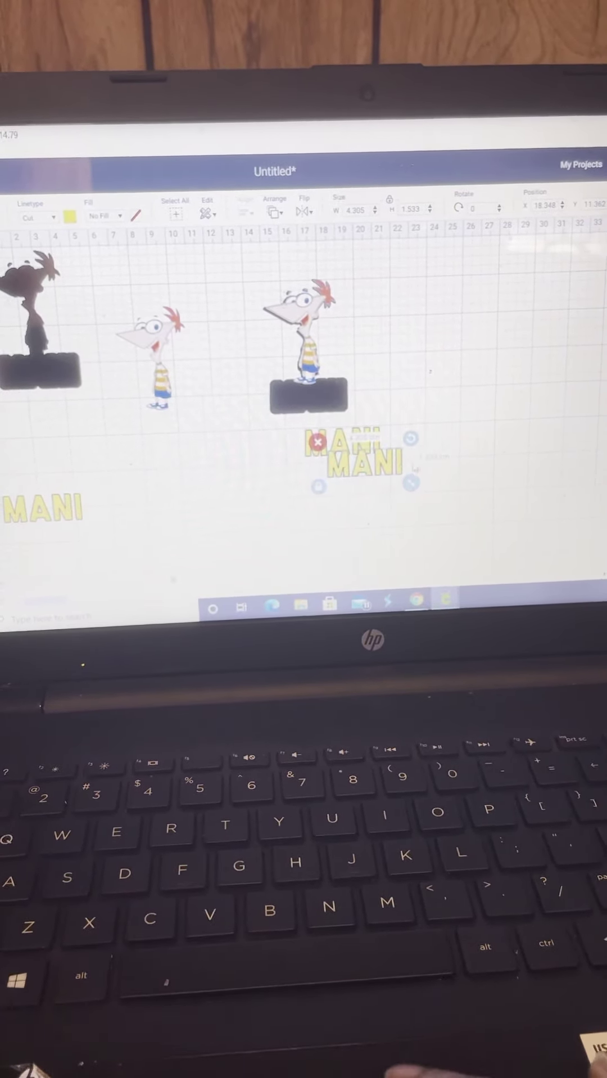
left_click_drag(363, 462, 314, 400)
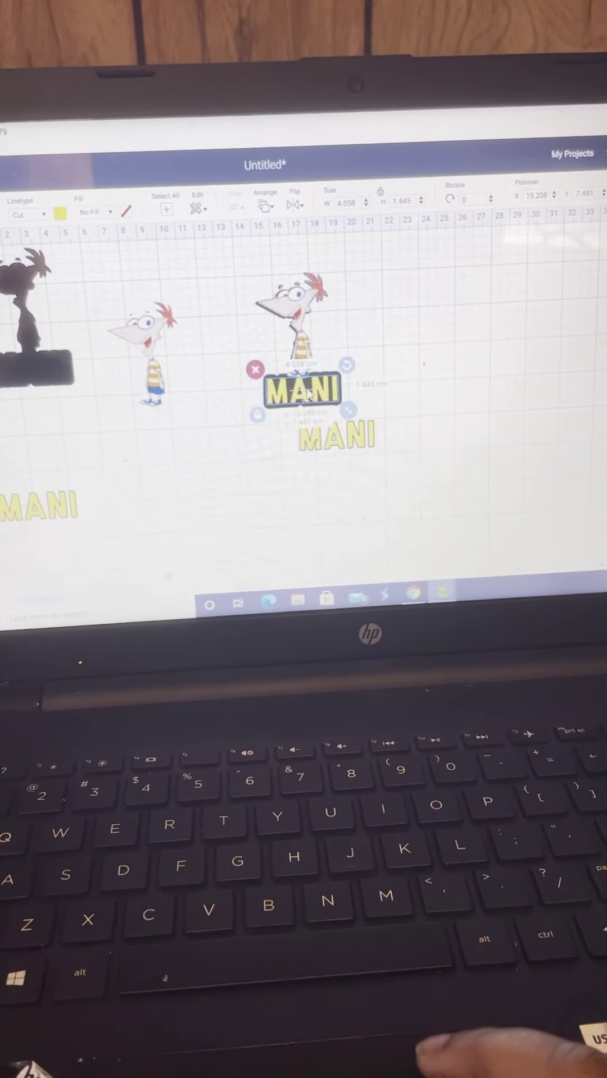
left_click(410, 360)
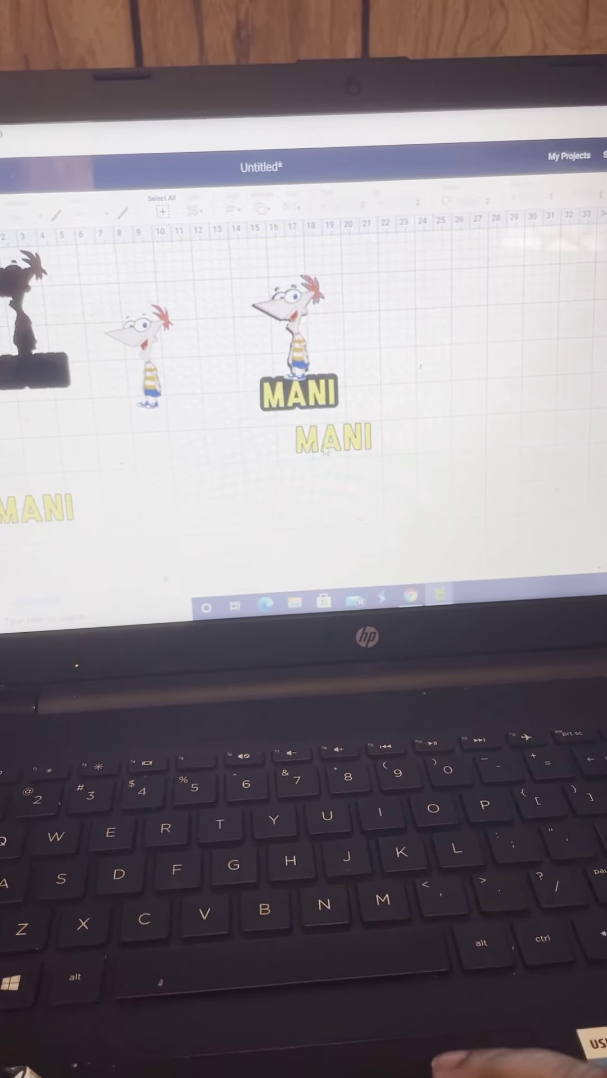
left_click_drag(323, 453, 211, 513)
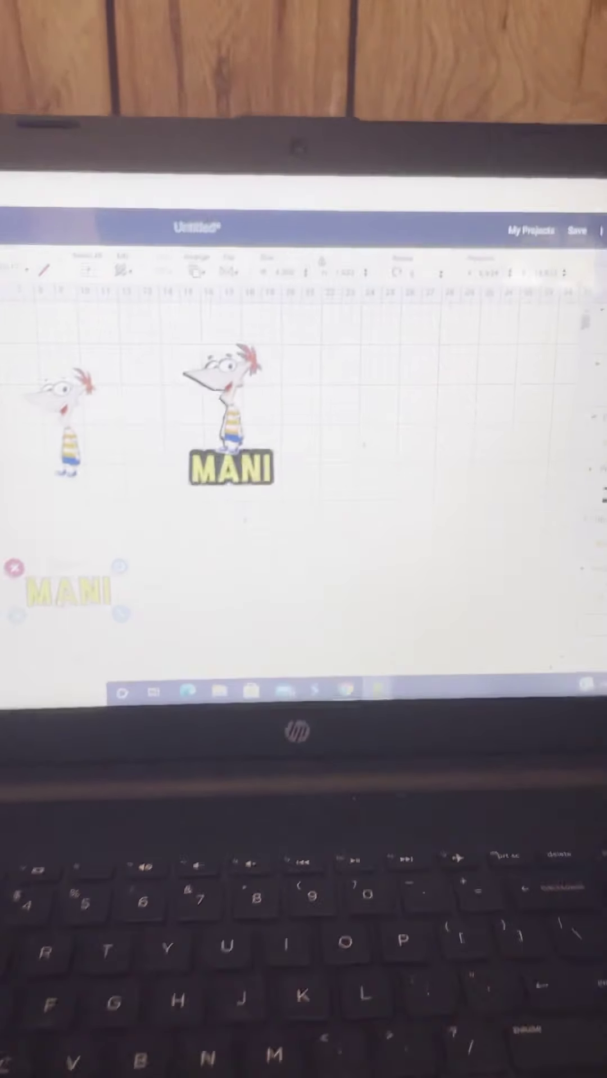